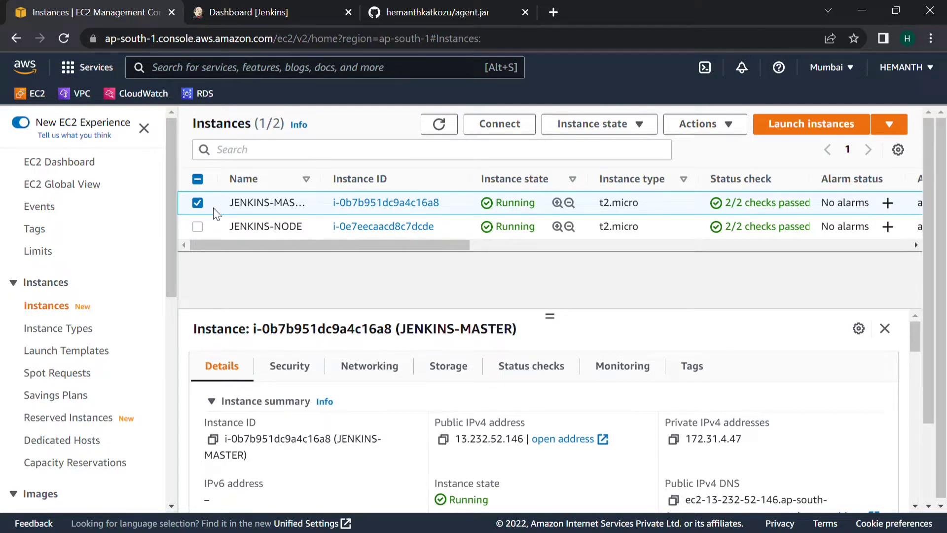
Step: Review the JENKINS-MASTER and JENKINS-NODE instances in EC2, then view the Jenkins dashboard hosted on JENKINS-MASTER
click(215, 226)
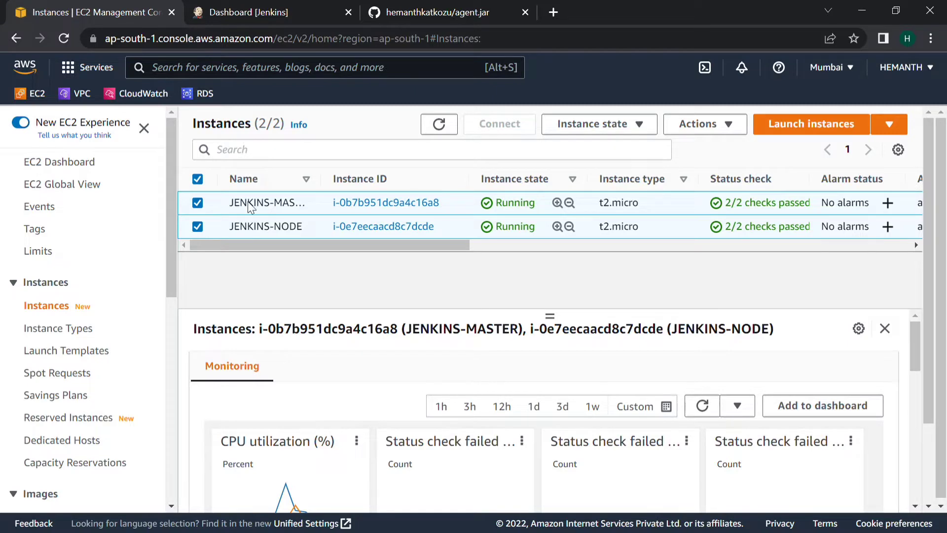
click(455, 3)
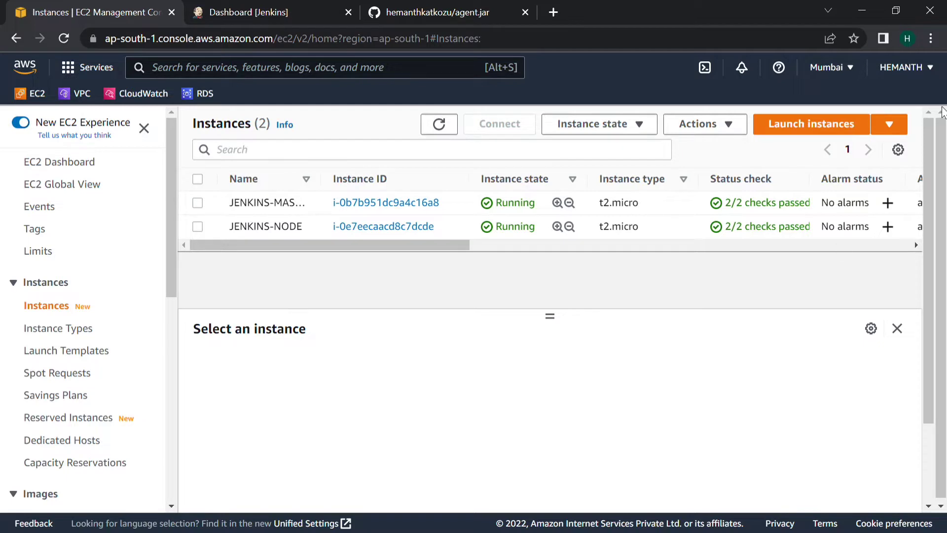
click(197, 203)
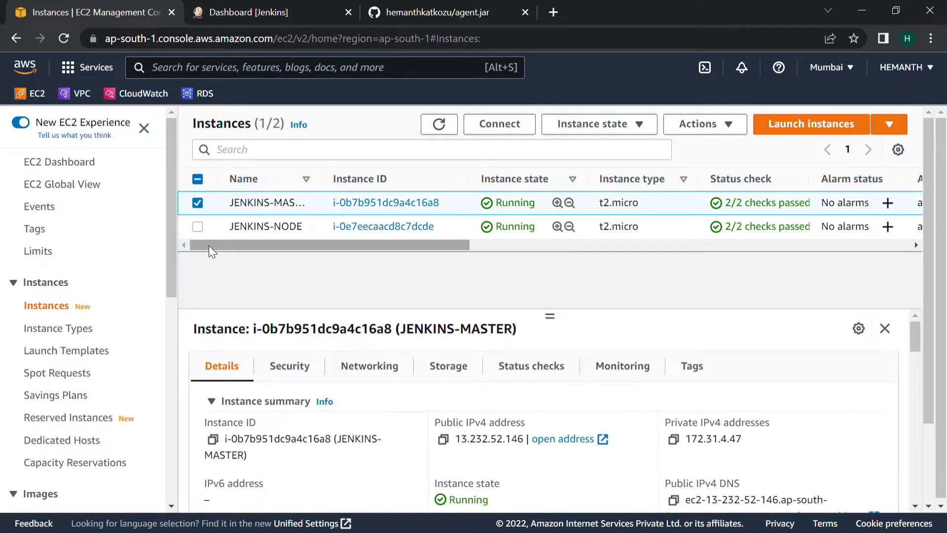
click(270, 2)
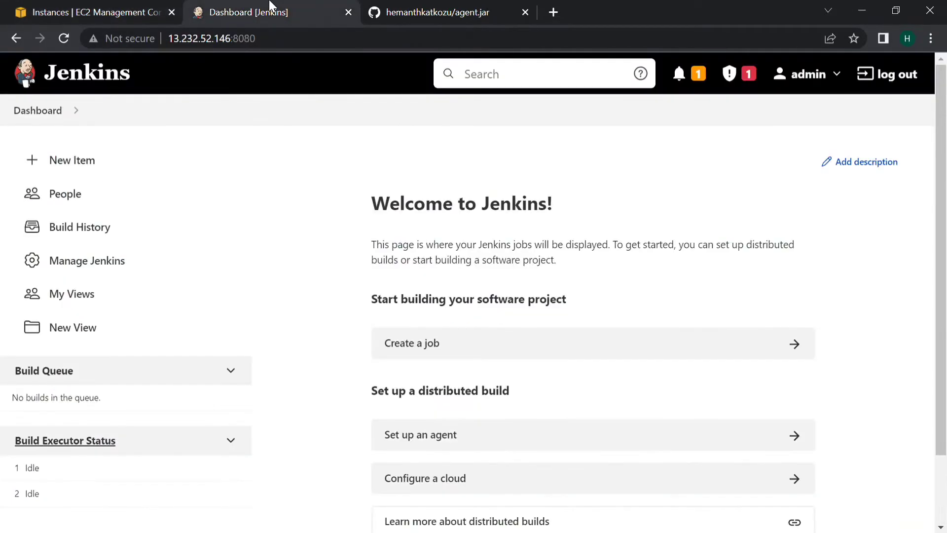
Step: Return to the EC2 instances list and connect to JENKINS-NODE through EC2 Instance Connect as user ubuntu
click(121, 6)
click(227, 227)
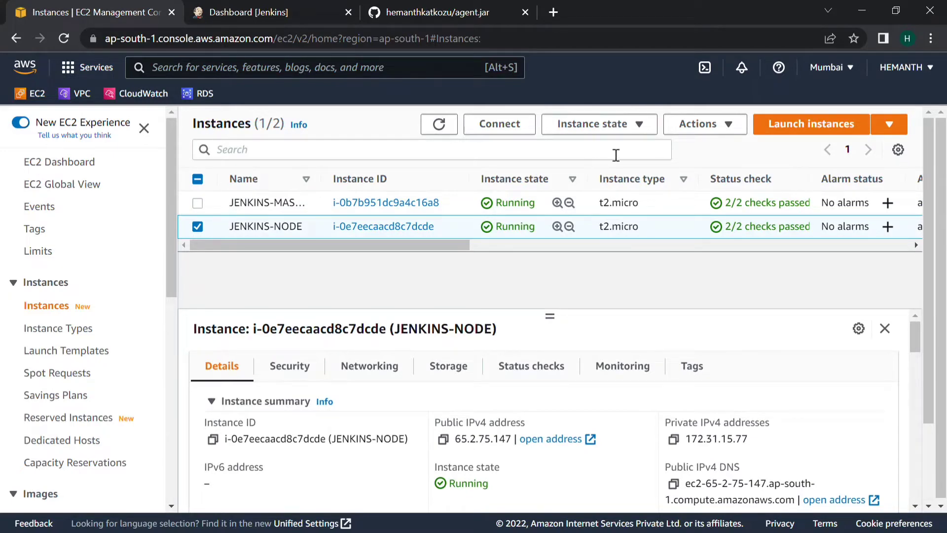
click(513, 125)
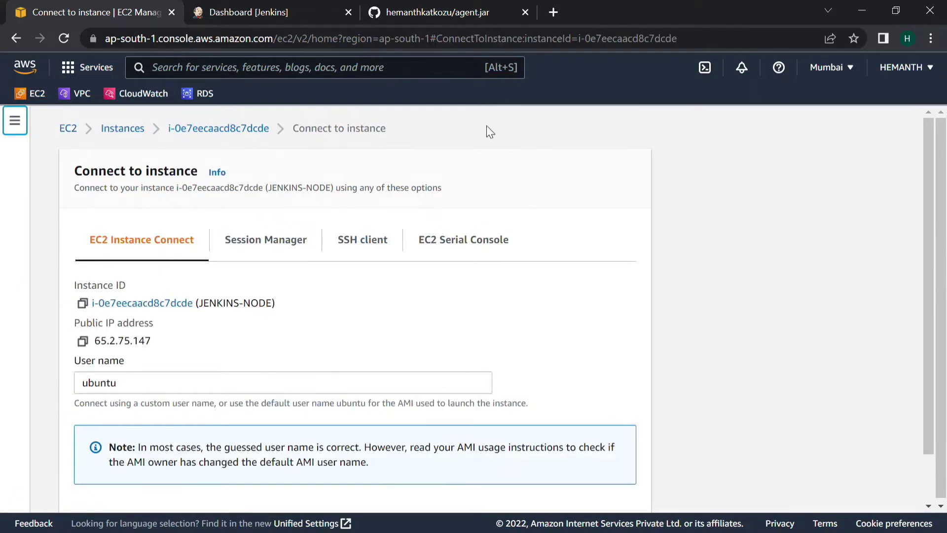
scroll(248, 256, down, 1)
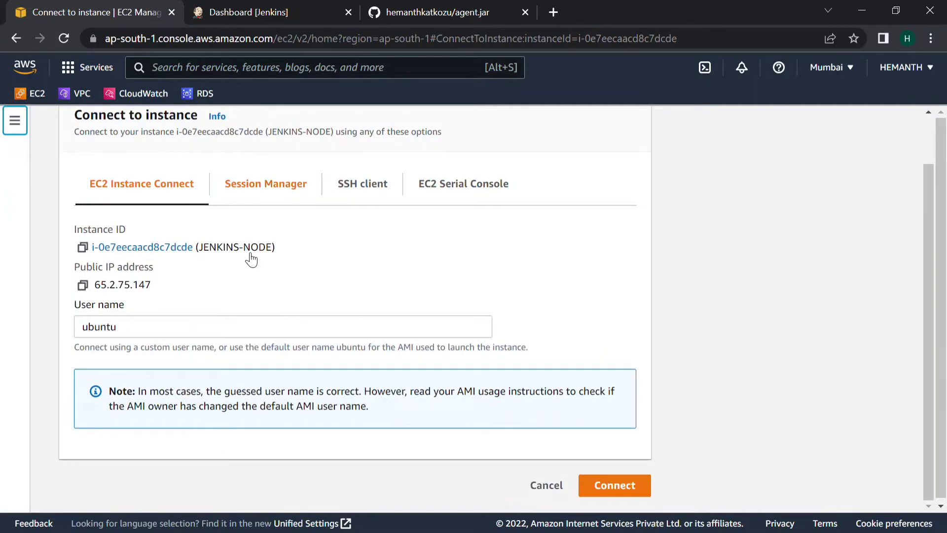
click(632, 473)
Step: Switch to the root user in the JENKINS-NODE terminal with "sudo su"
text(sud)
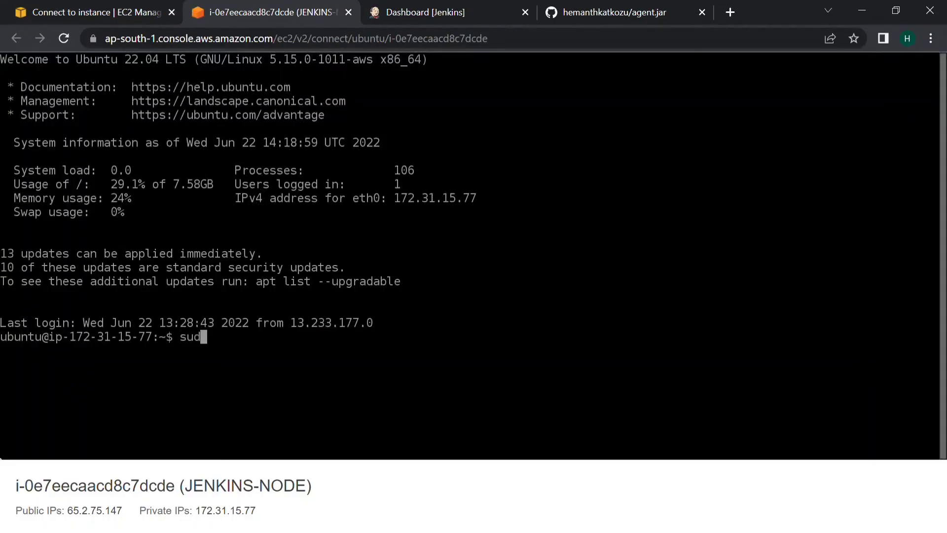
text(o su)
key(Return)
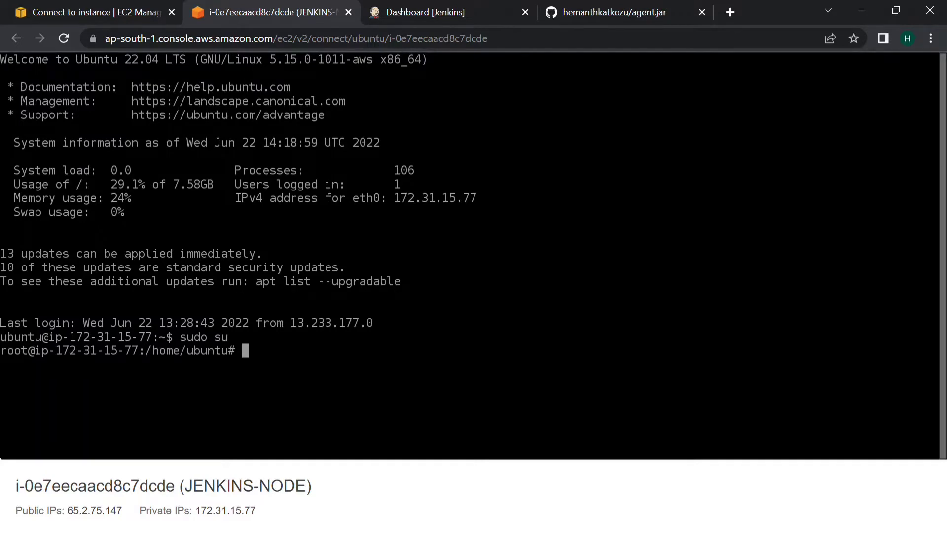
Step: Check the installed Java and Maven versions on the node with "java --version" and "mvn --version"
text(java --version)
key(Return)
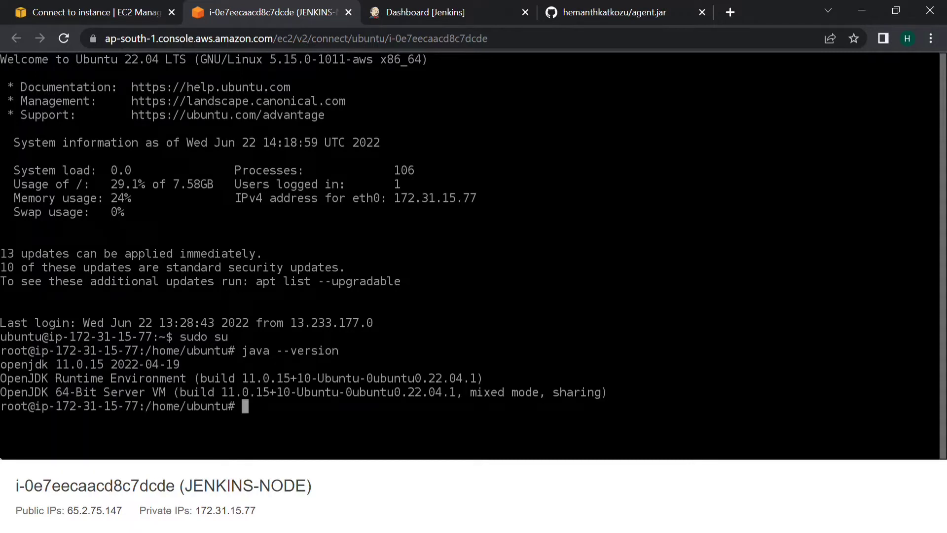
text(mvn --version)
key(Return)
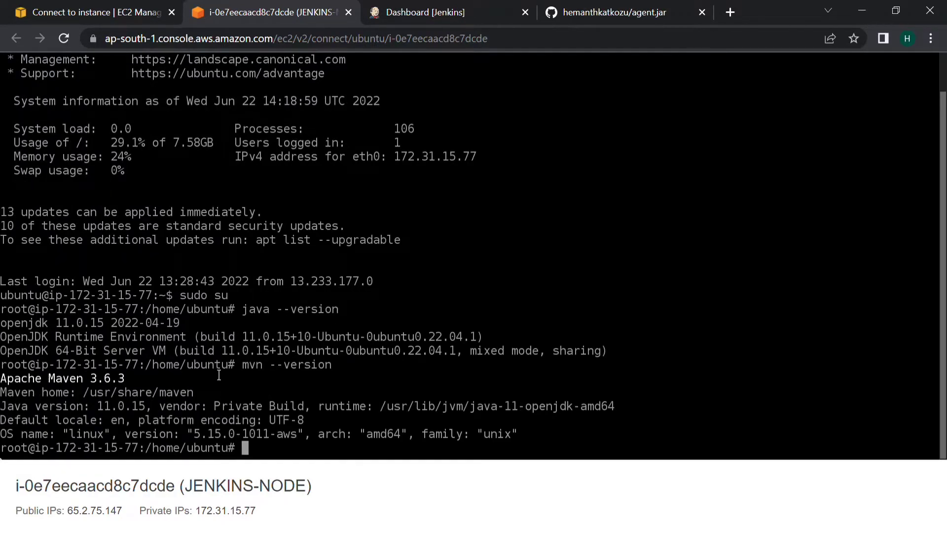
Step: List the files in /home/ubuntu with "ls" and view the agent.jar repository on GitHub
text(ls)
key(Return)
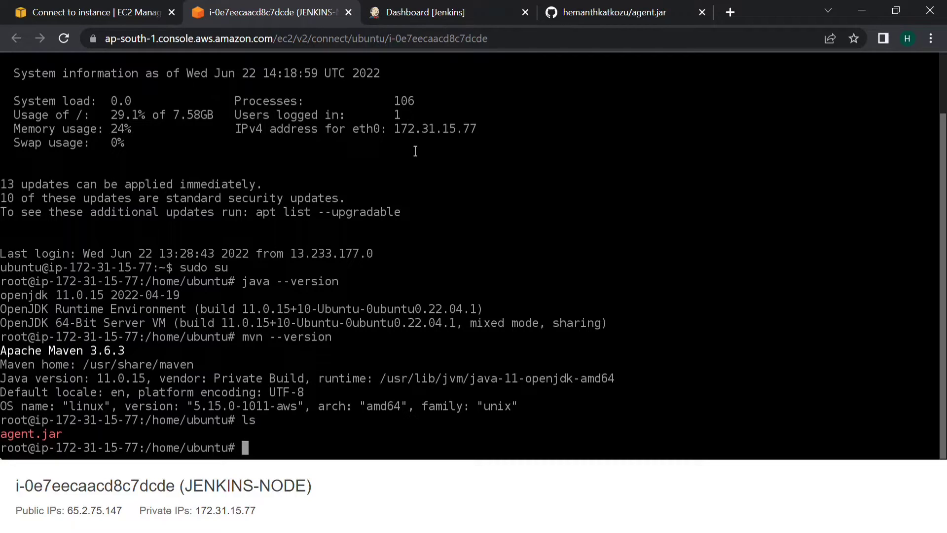
click(640, 7)
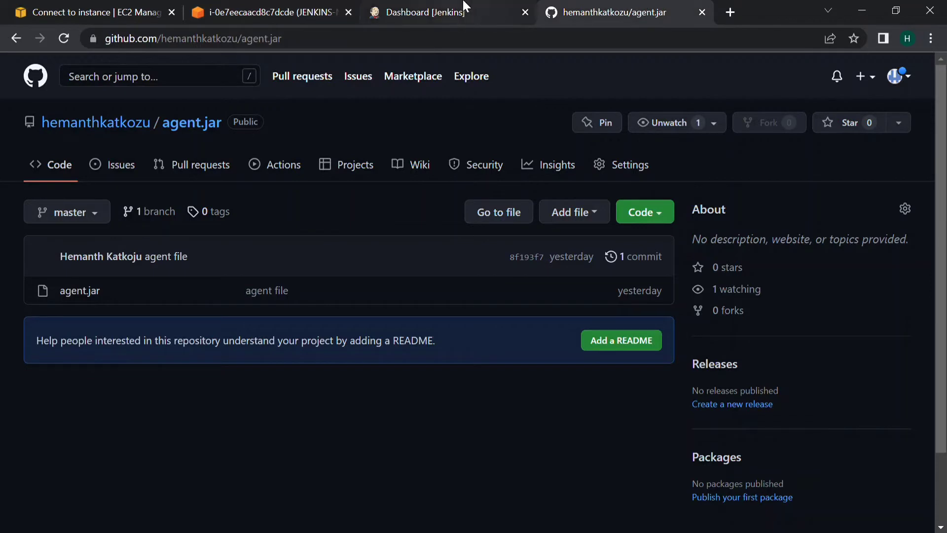
Step: Switch to Jenkins and open Manage Nodes and Clouds from the system configuration
click(464, 7)
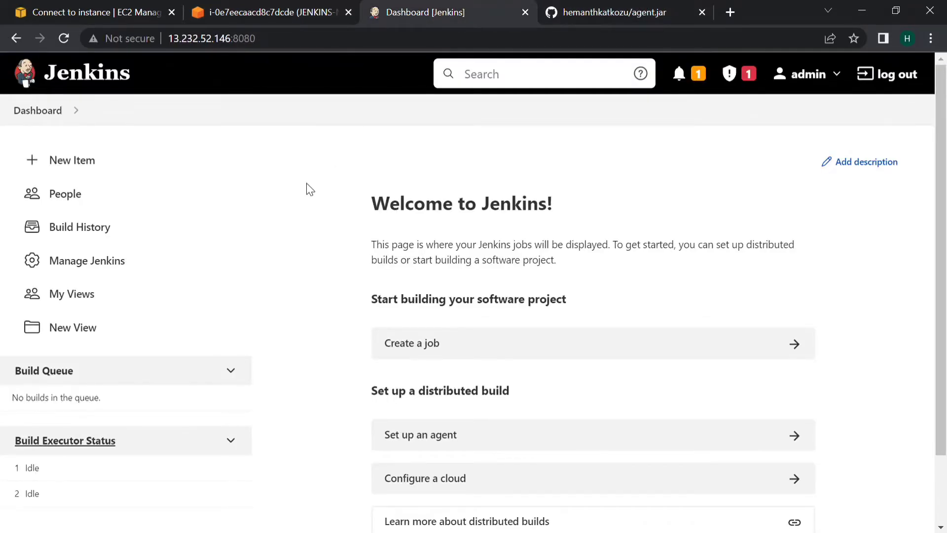
click(132, 272)
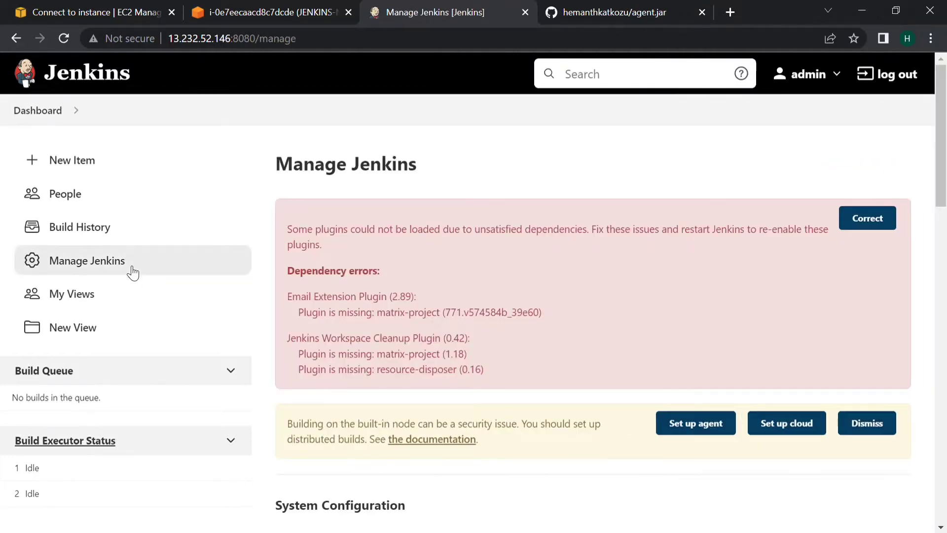
scroll(484, 393, down, 5)
scroll(483, 393, down, 1)
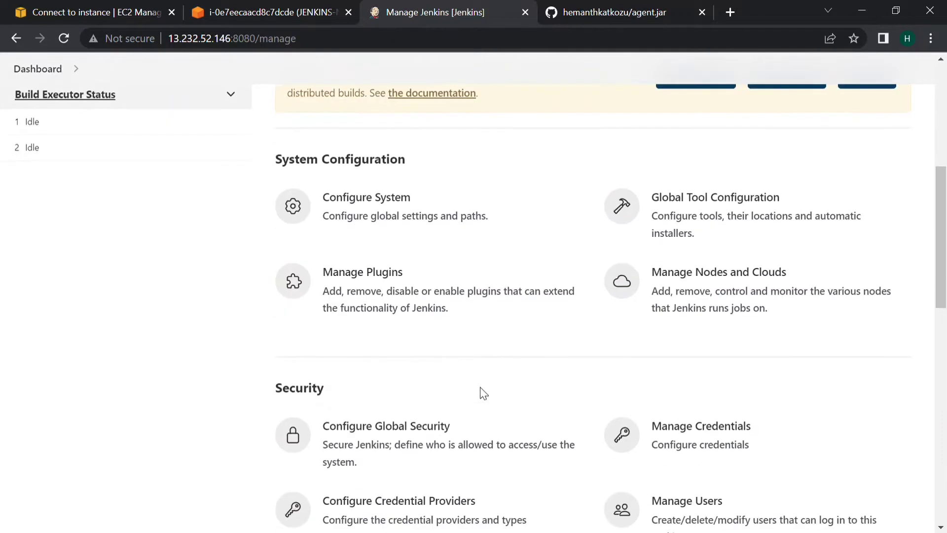
click(742, 303)
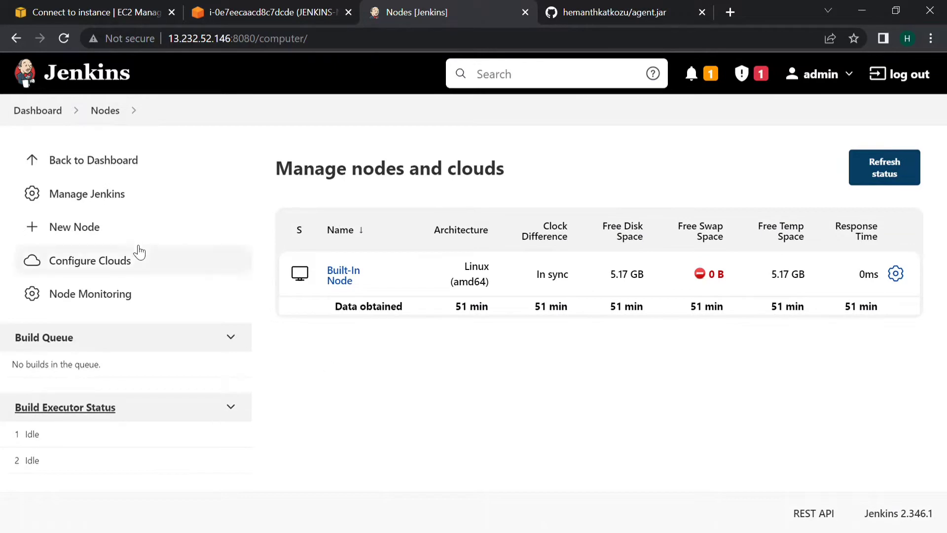
Step: Create a new node named jenkins-slave of type Permanent Agent
click(102, 230)
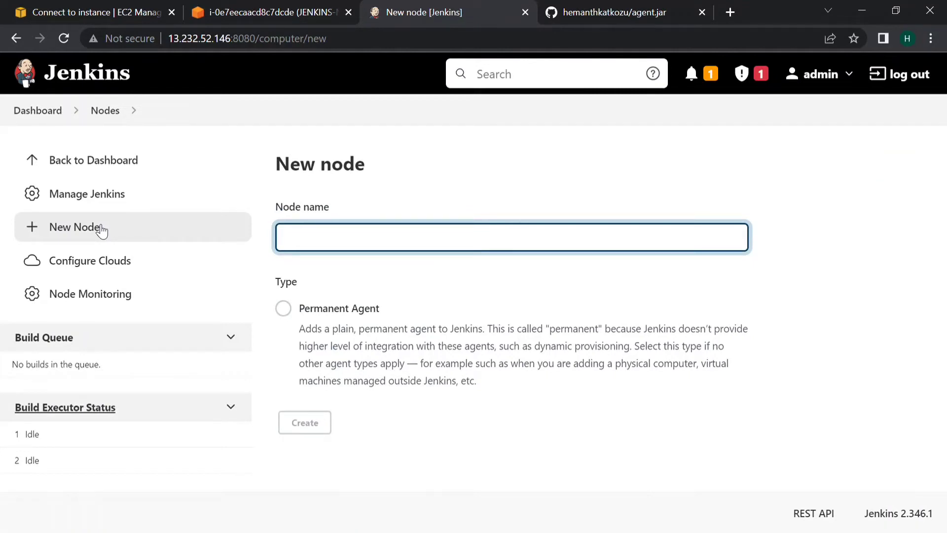
text(jenkins-slave)
click(289, 319)
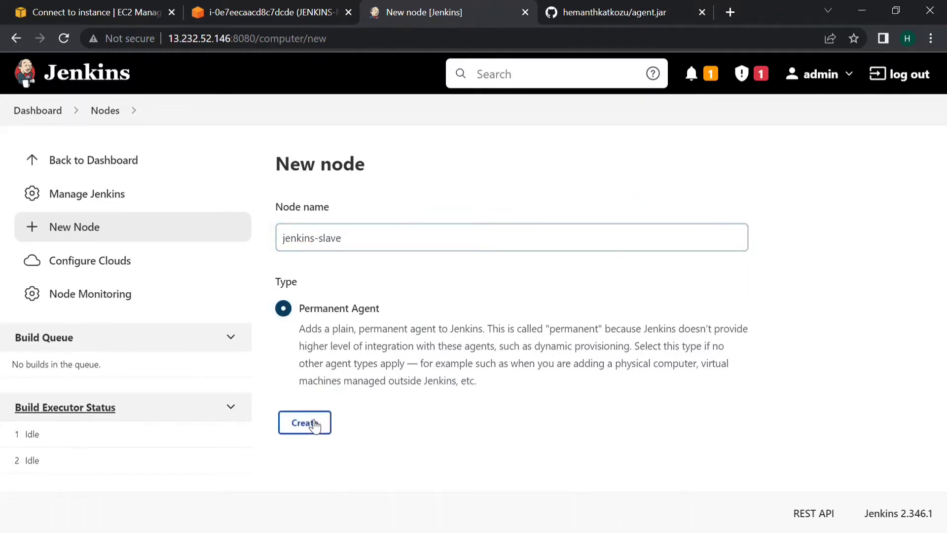
click(313, 423)
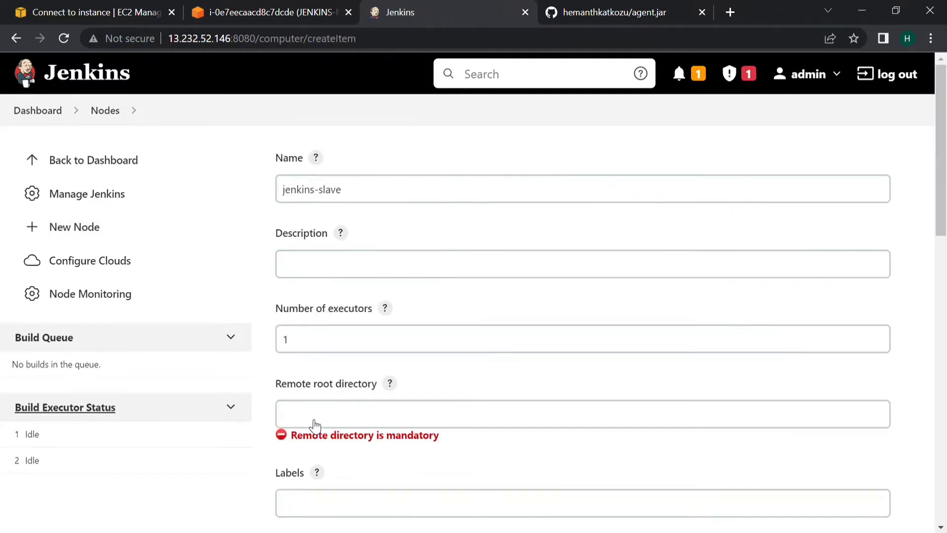
Step: Set the node's description to jenkins-slave and its number of executors to 5
click(401, 275)
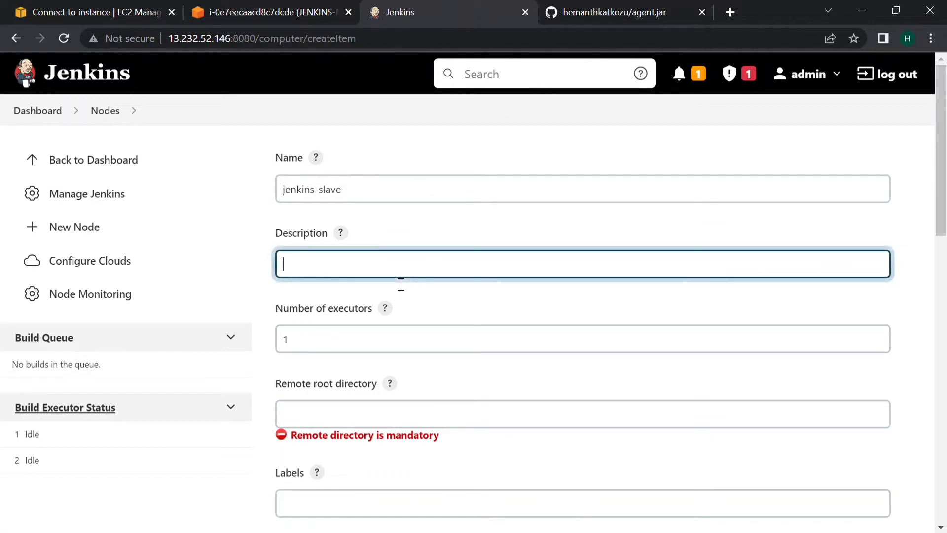
text(jenkins-slave)
click(357, 345)
key(BackSpace)
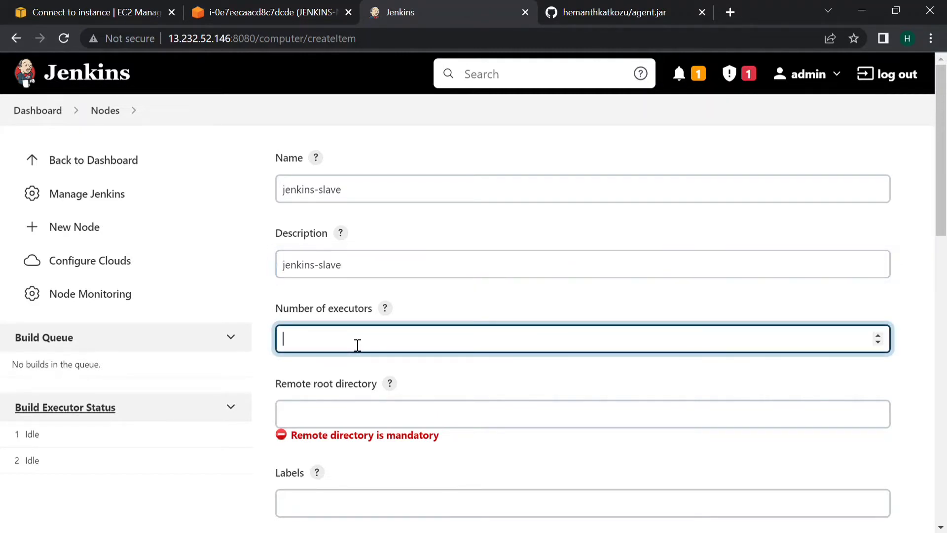
text(5)
Step: Set the node's remote root directory to /opt/jenkins and its label to maven-builds
scroll(384, 370, down, 1)
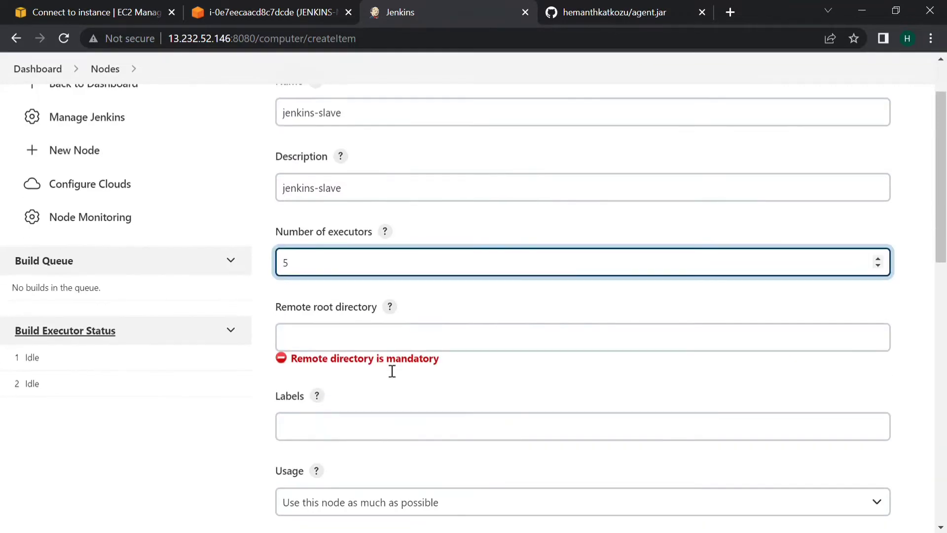
click(419, 348)
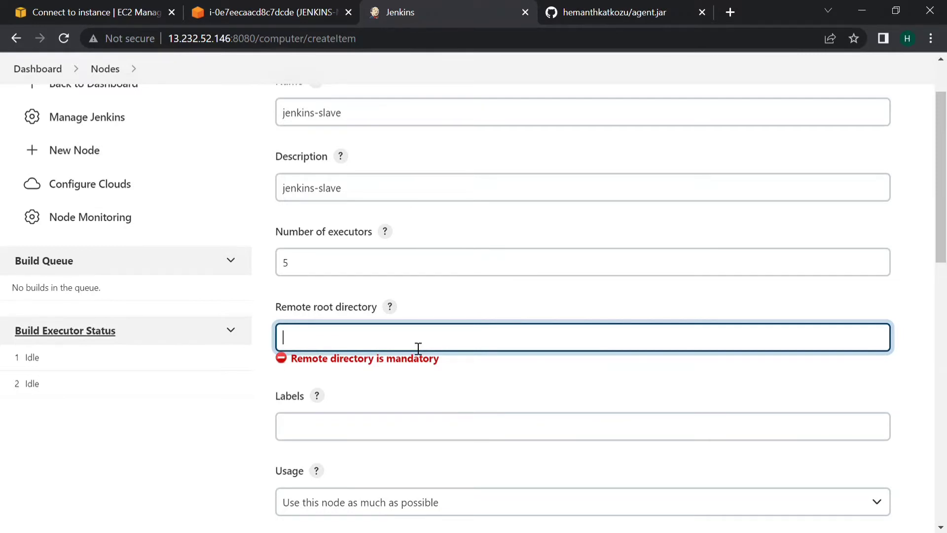
text(/opt/jenkins)
click(395, 391)
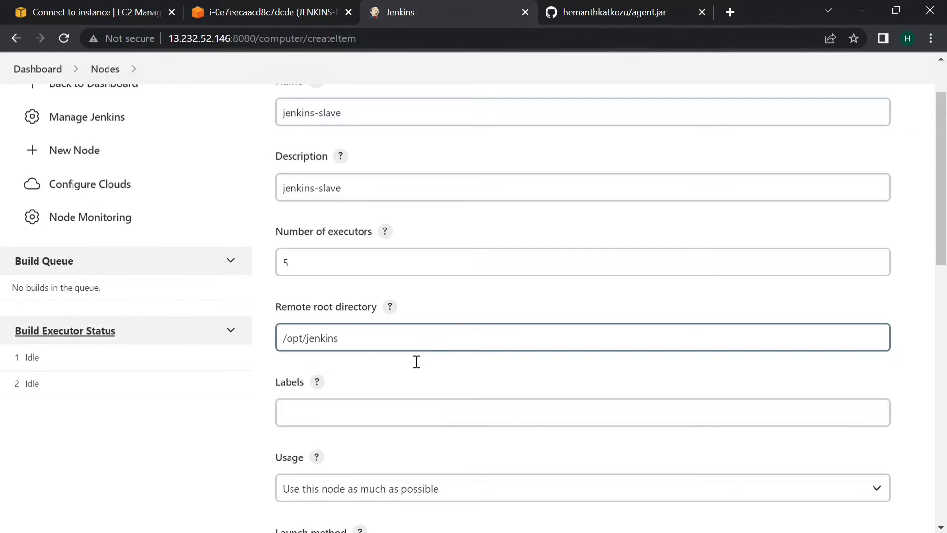
click(382, 412)
scroll(383, 413, down, 2)
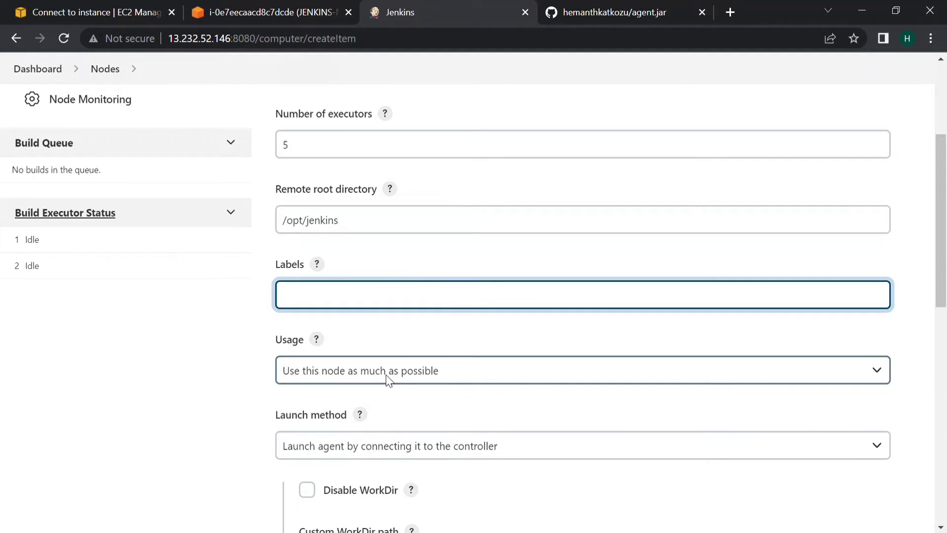
text(maven-builds)
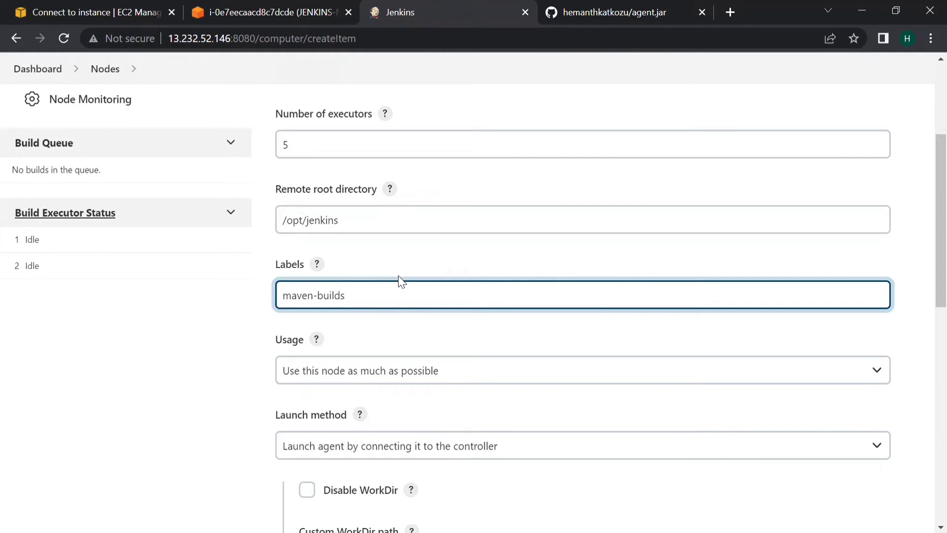
Step: Review the available choices for the node's usage and launch method
scroll(358, 310, down, 2)
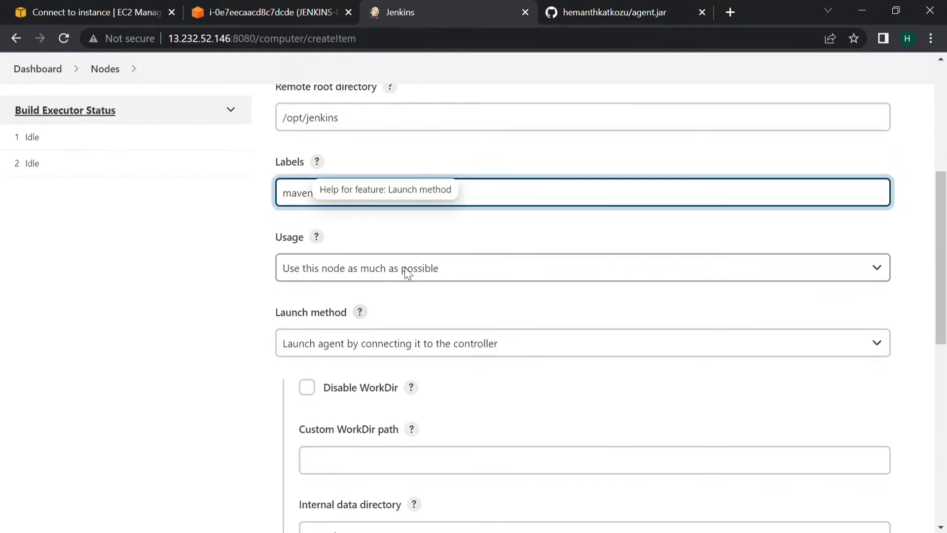
click(423, 276)
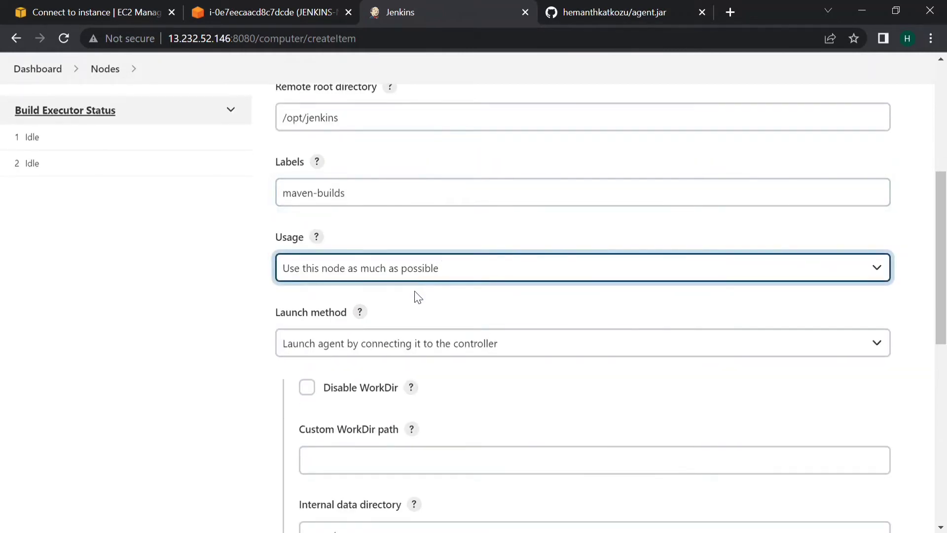
scroll(513, 320, down, 1)
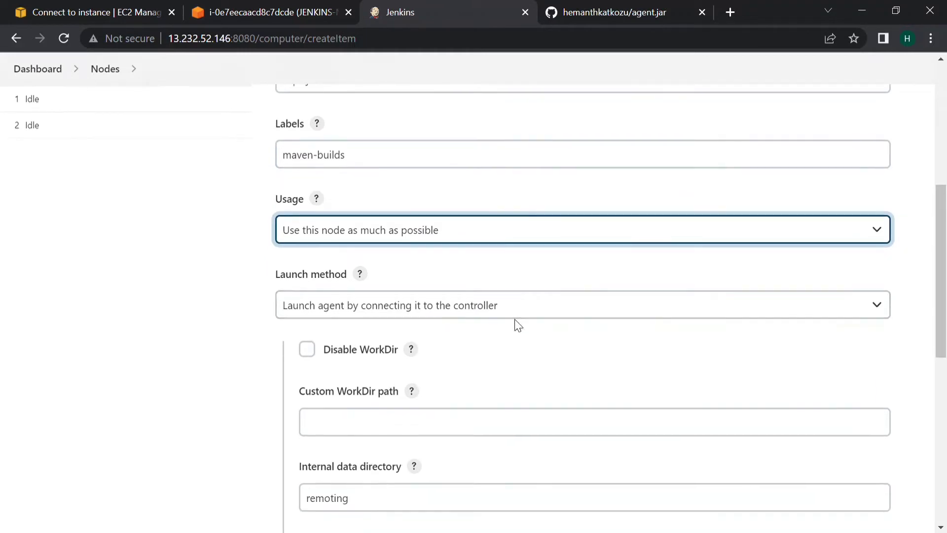
click(501, 313)
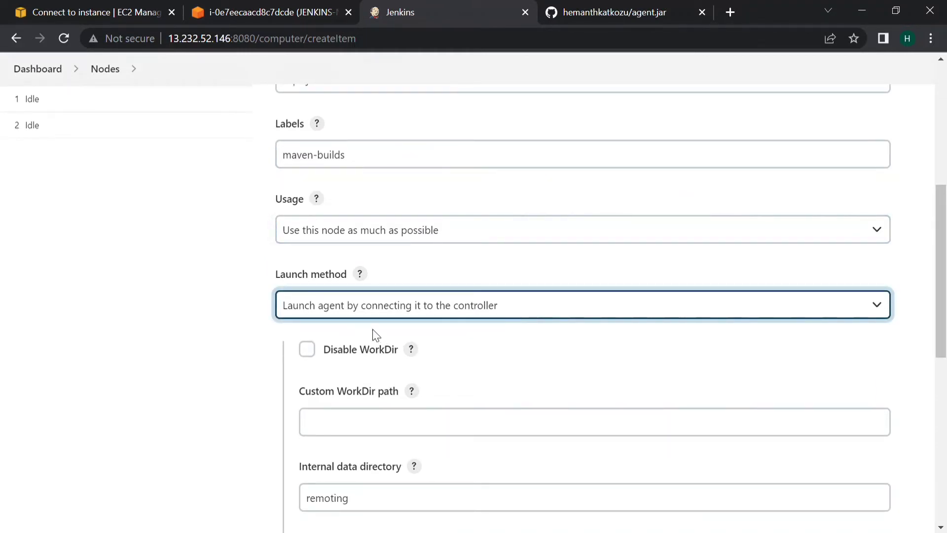
click(208, 314)
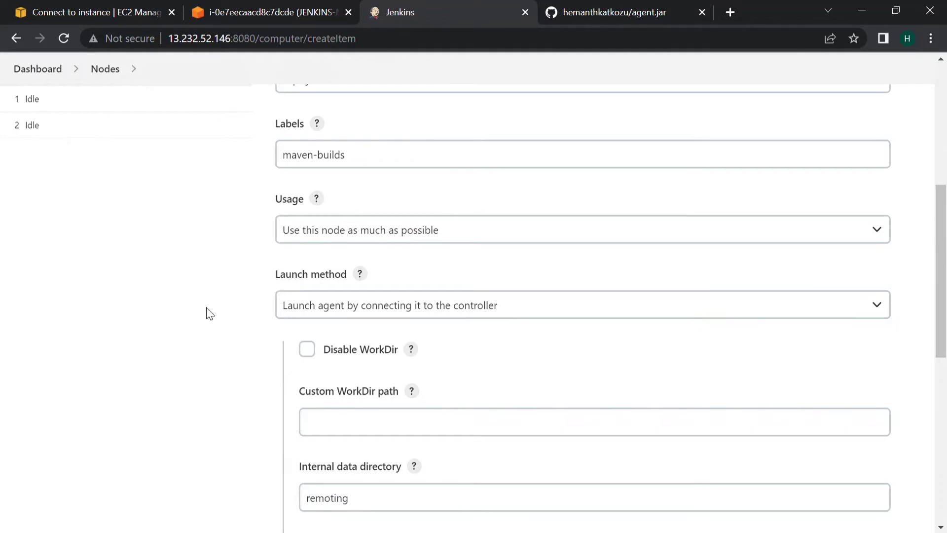
Step: Set the agent's custom WorkDir path to /opt/jenkins, matching the remote root directory
scroll(380, 349, down, 3)
click(403, 308)
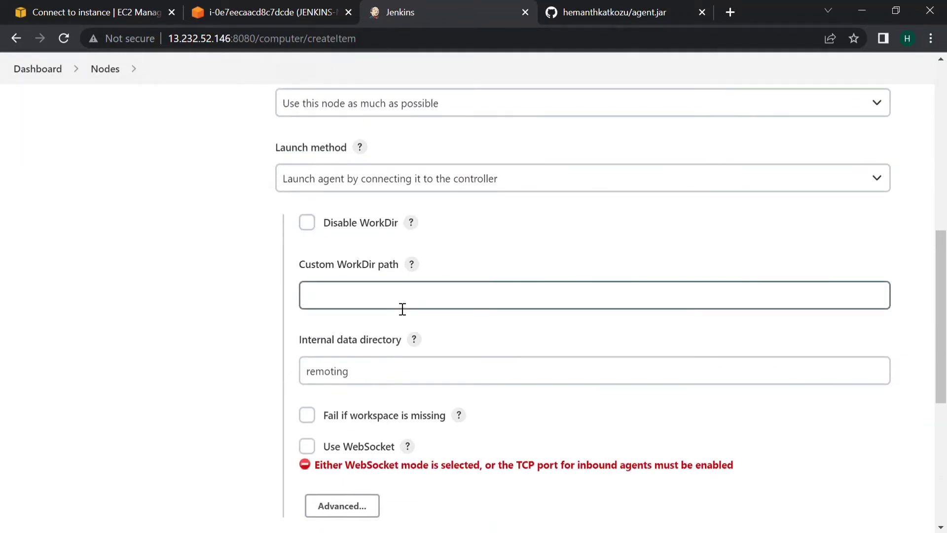
click(402, 309)
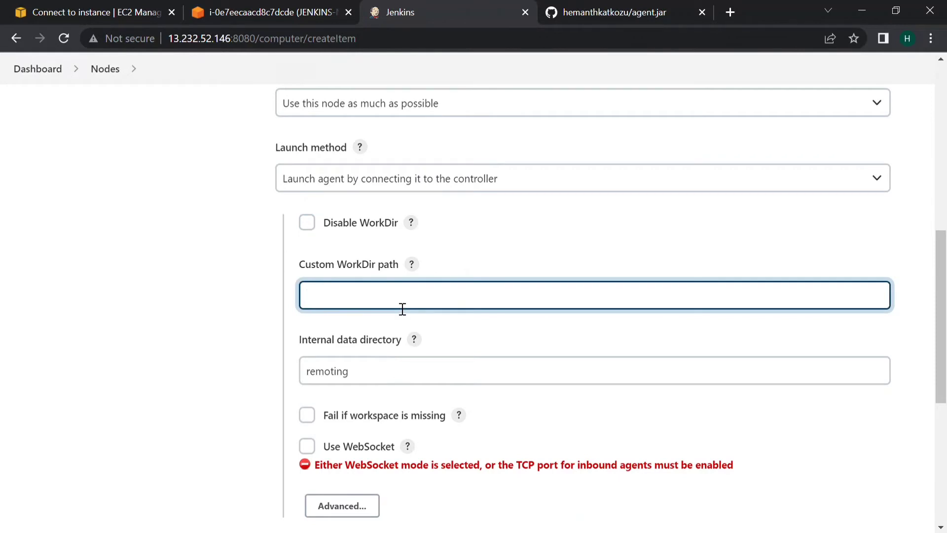
scroll(403, 310, up, 5)
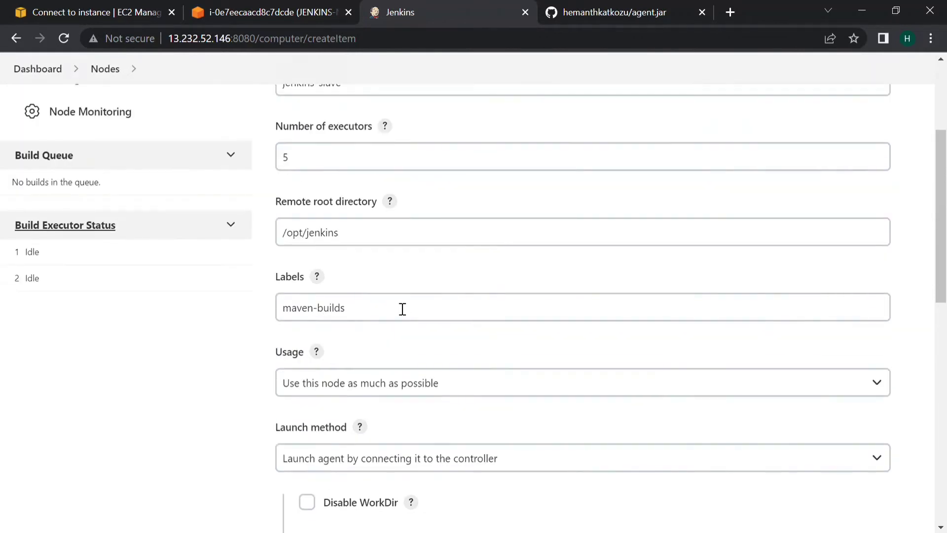
click(401, 309)
click(409, 237)
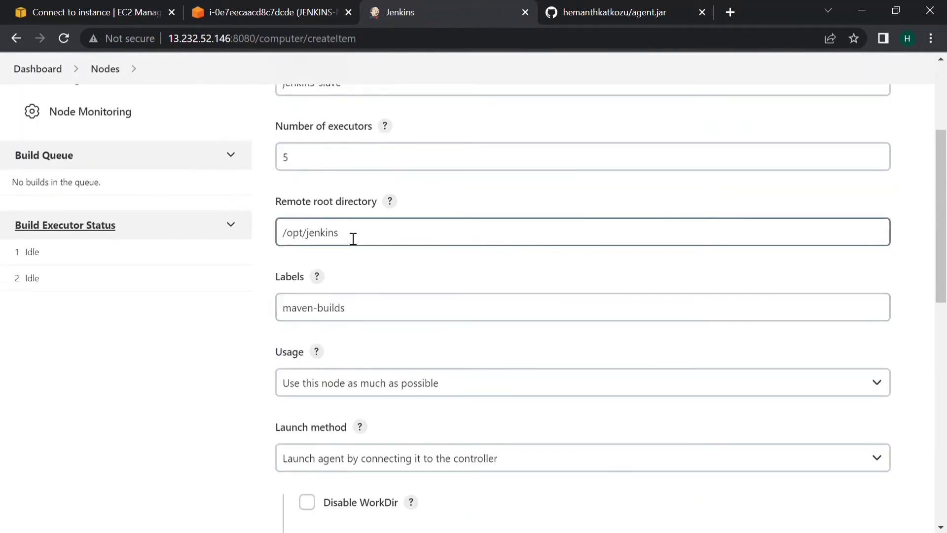
scroll(354, 239, down, 4)
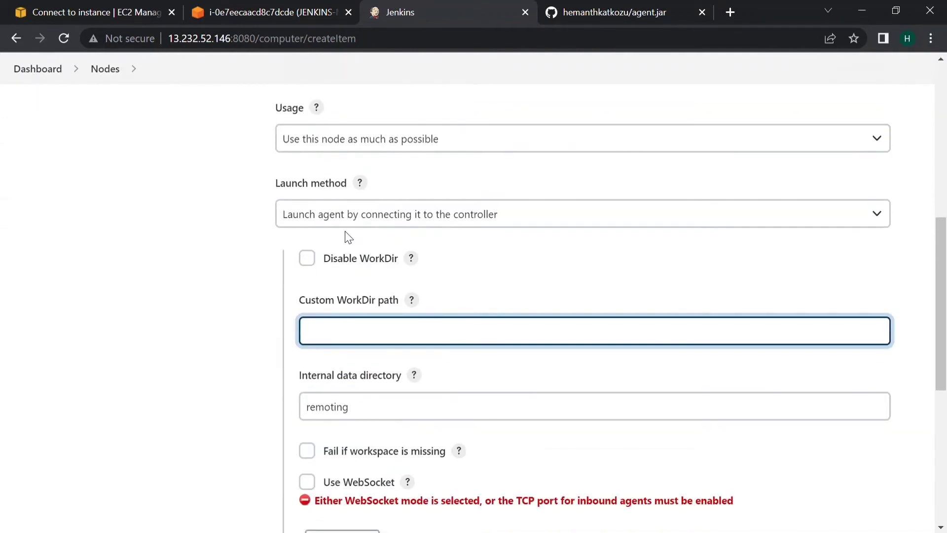
text(/opt/jenkins)
Step: Enable WebSocket for the agent's connection to the controller and save the jenkins-slave node
scroll(442, 324, down, 3)
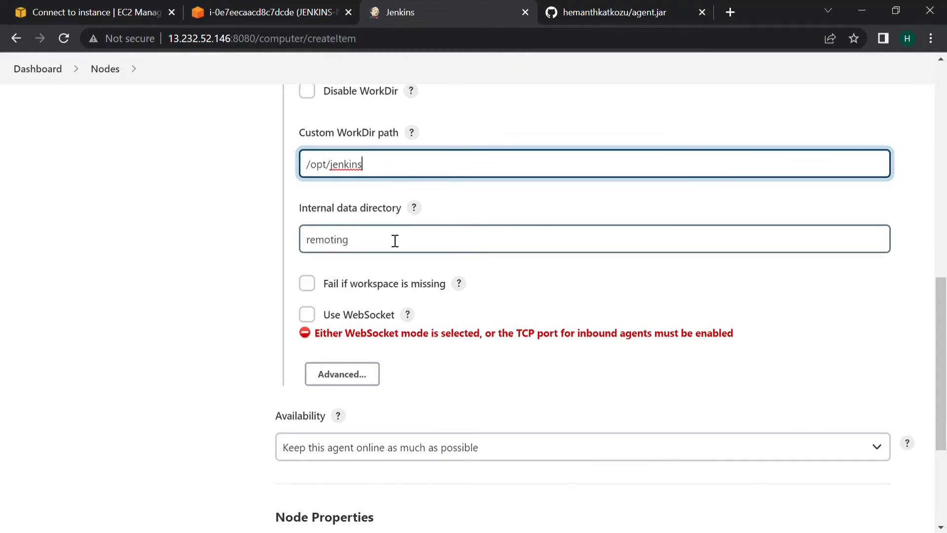
click(308, 314)
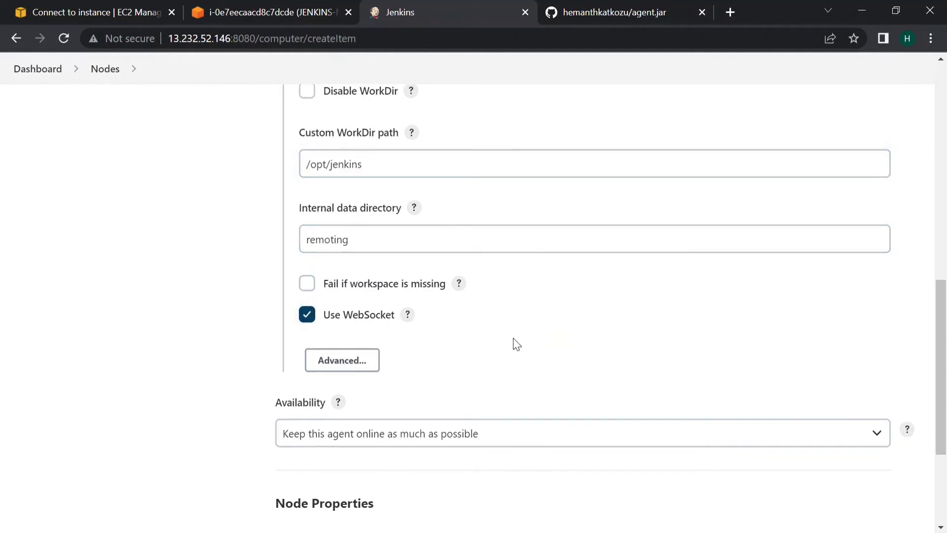
scroll(516, 344, down, 1)
scroll(514, 343, down, 3)
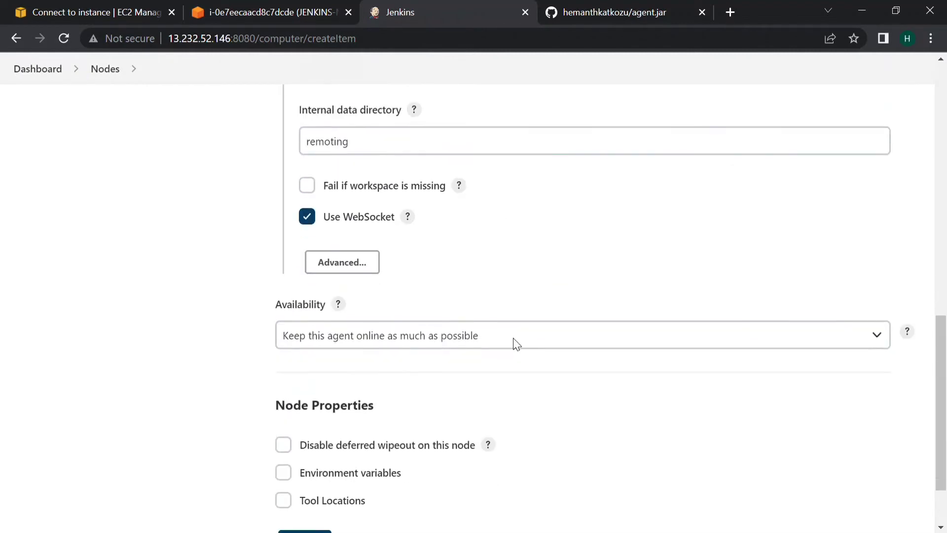
click(490, 310)
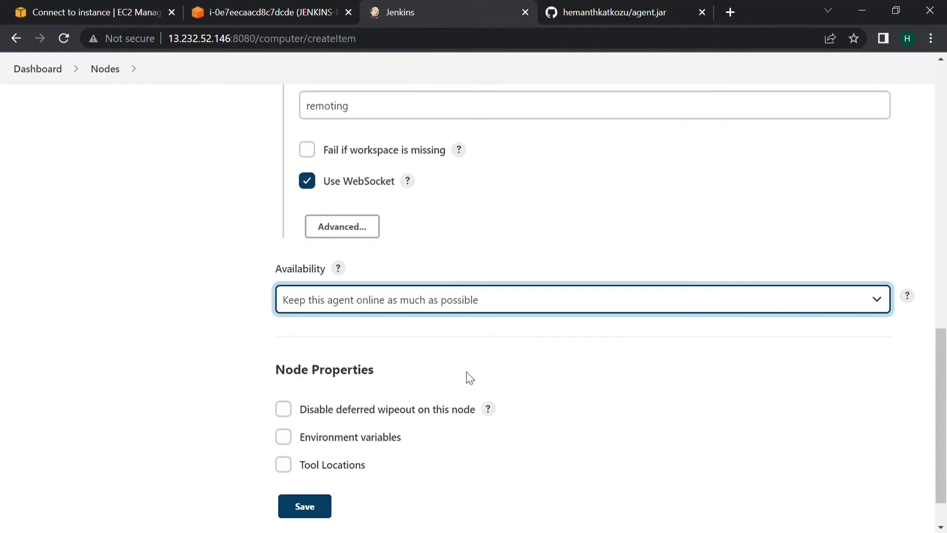
scroll(469, 377, down, 1)
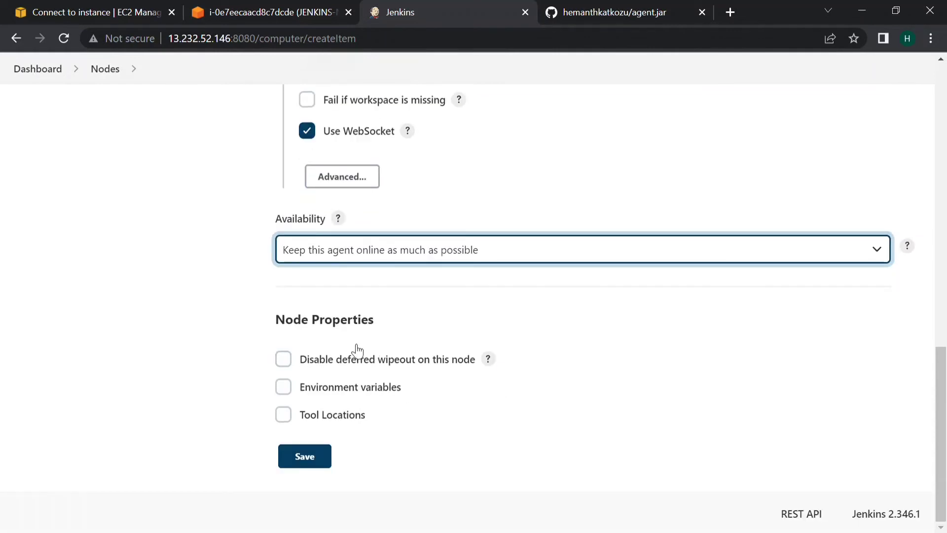
click(309, 462)
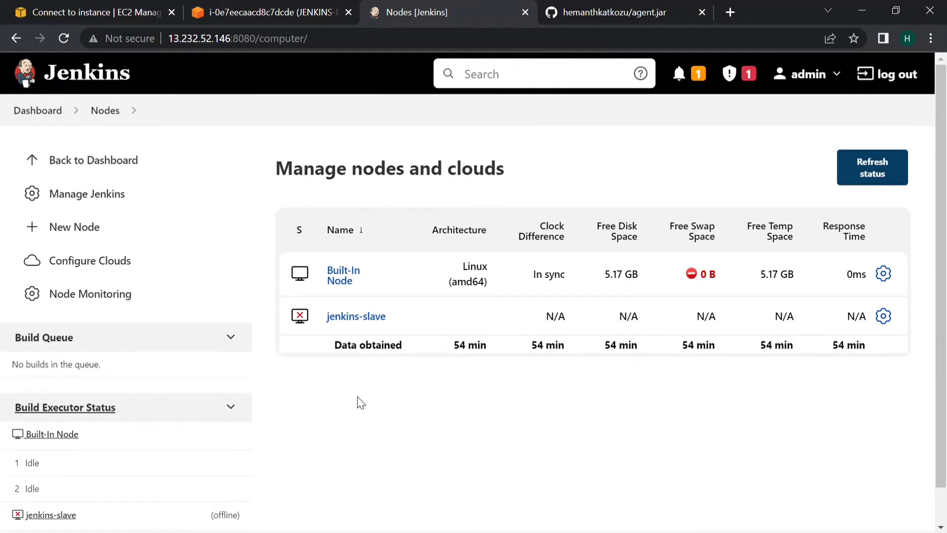
Step: Open the jenkins-slave node's page and download agent.jar from its agent launch command
click(369, 325)
scroll(433, 355, down, 2)
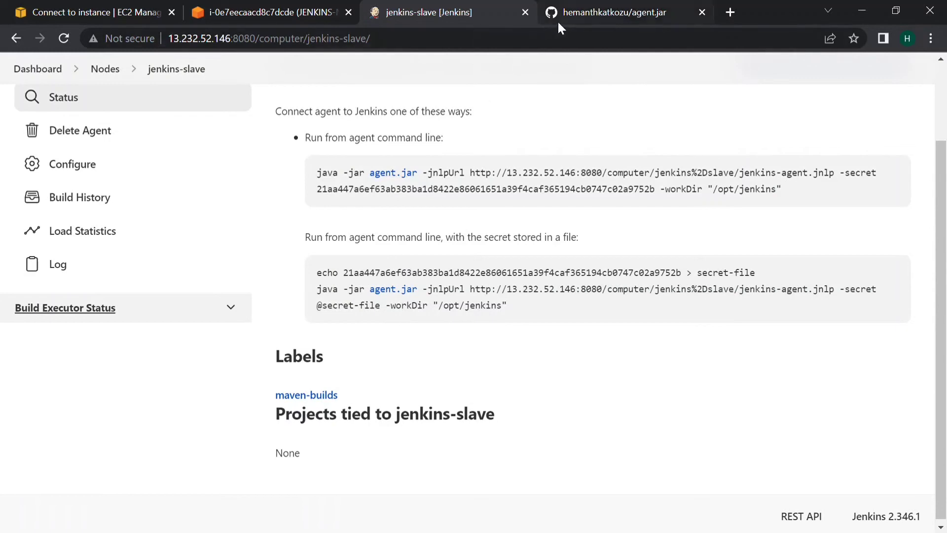
click(589, 17)
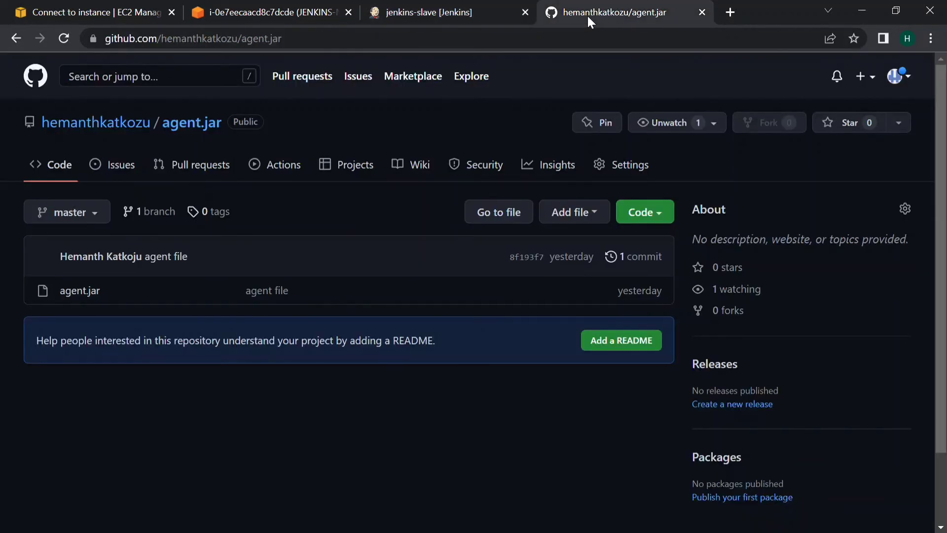
click(475, 7)
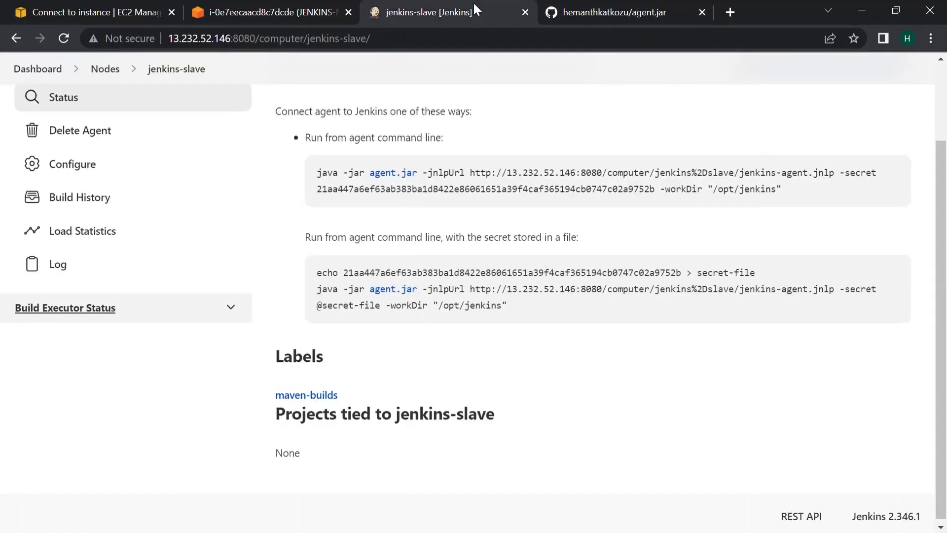
click(410, 175)
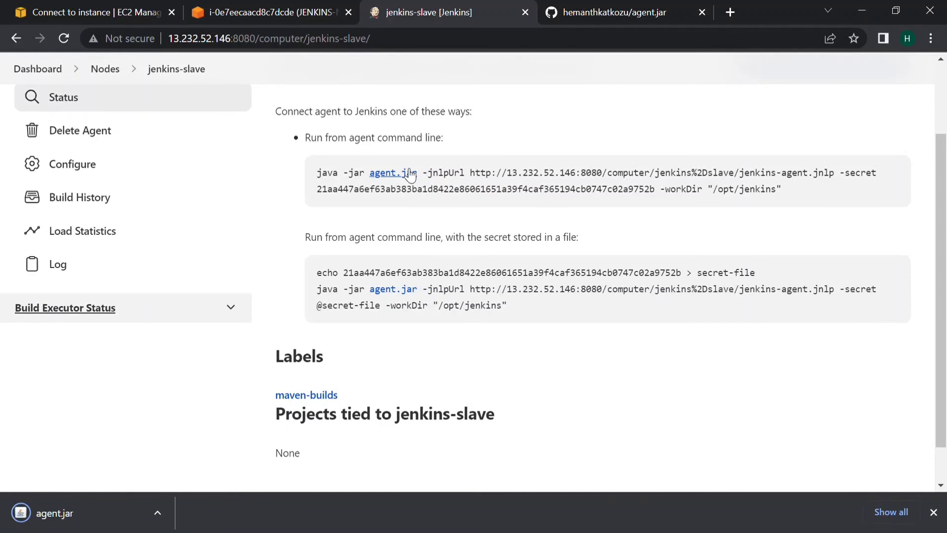
click(933, 514)
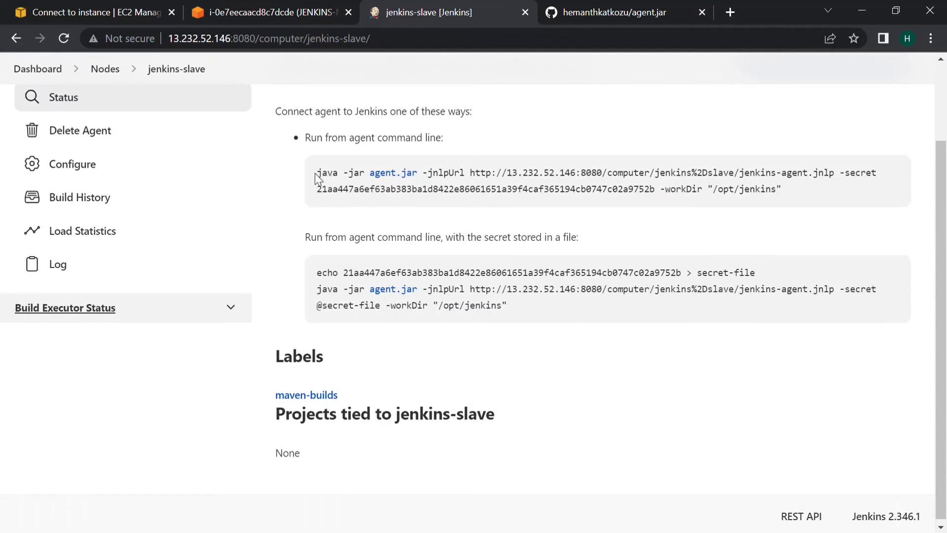
Step: Copy the node's java -jar agent.jar launch command, including the agent secret, and run it in the background in the JENKINS-NODE terminal
drag(317, 174, 789, 199)
key(ctrl+c)
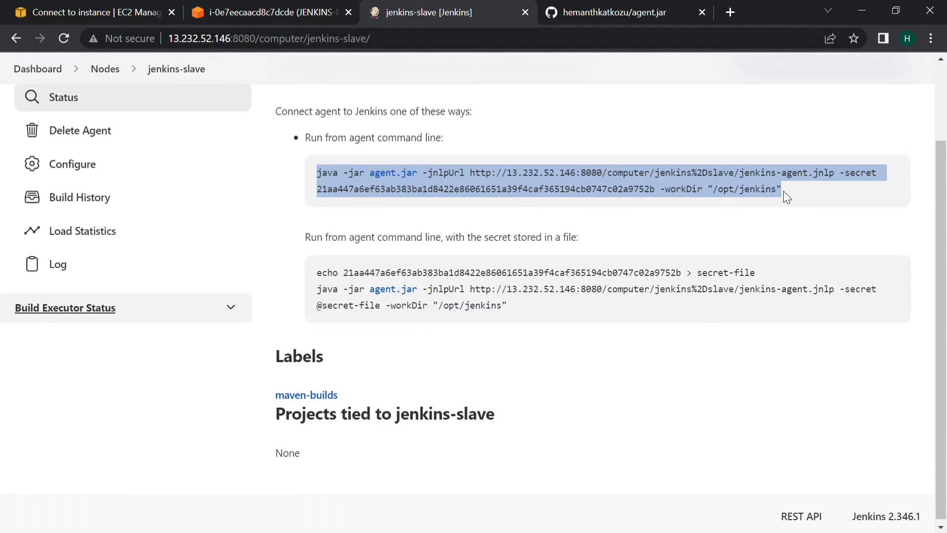
click(316, 10)
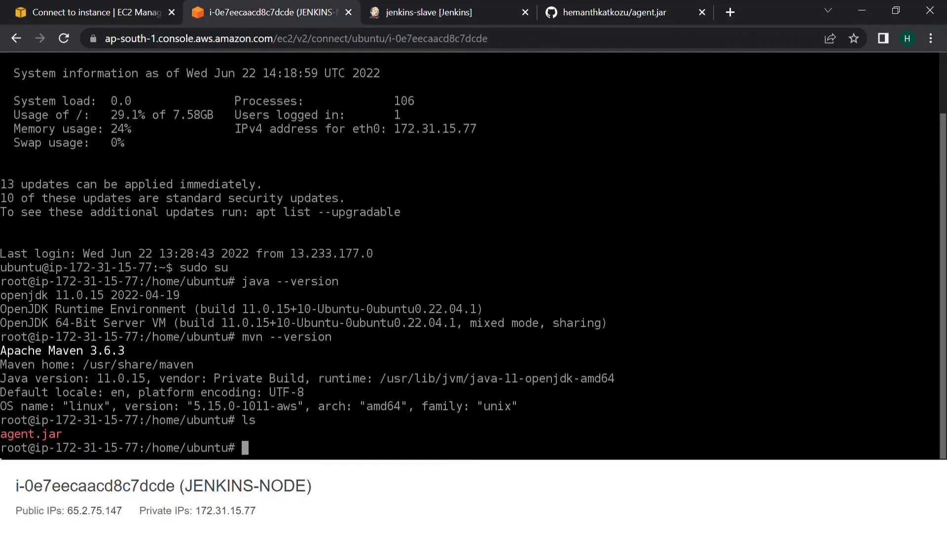
key(ctrl+v)
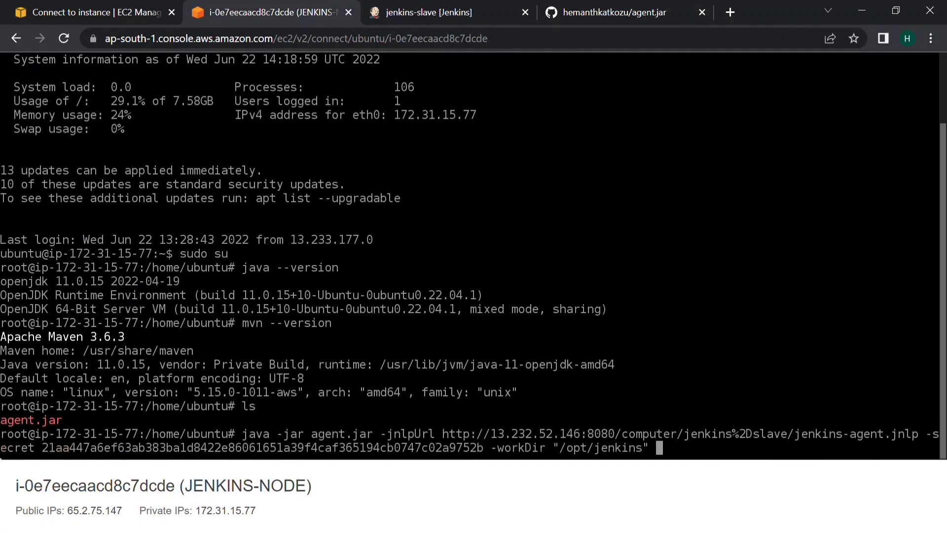
text(&)
key(Return)
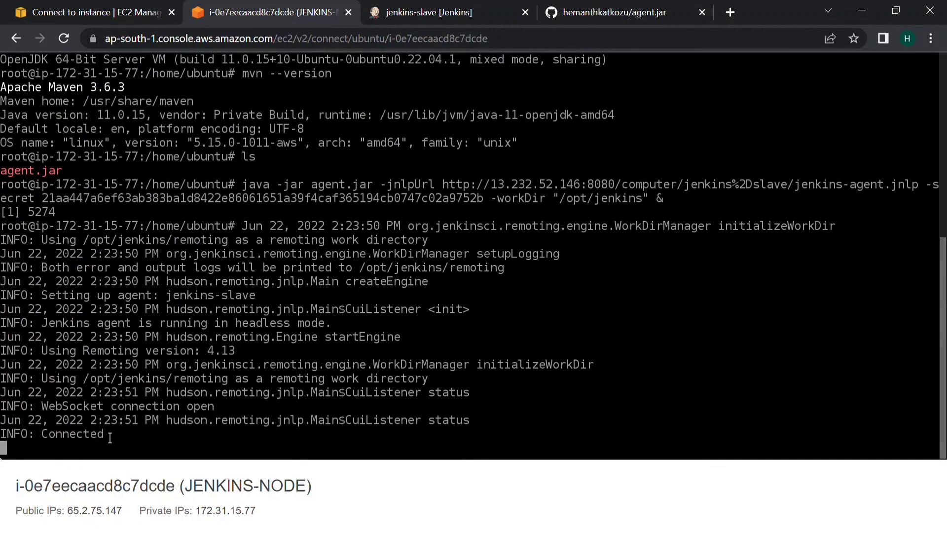
Step: Switch back to Jenkins and check jenkins-slave's connection status in the nodes list and on its agent page
click(414, 15)
scroll(309, 221, up, 2)
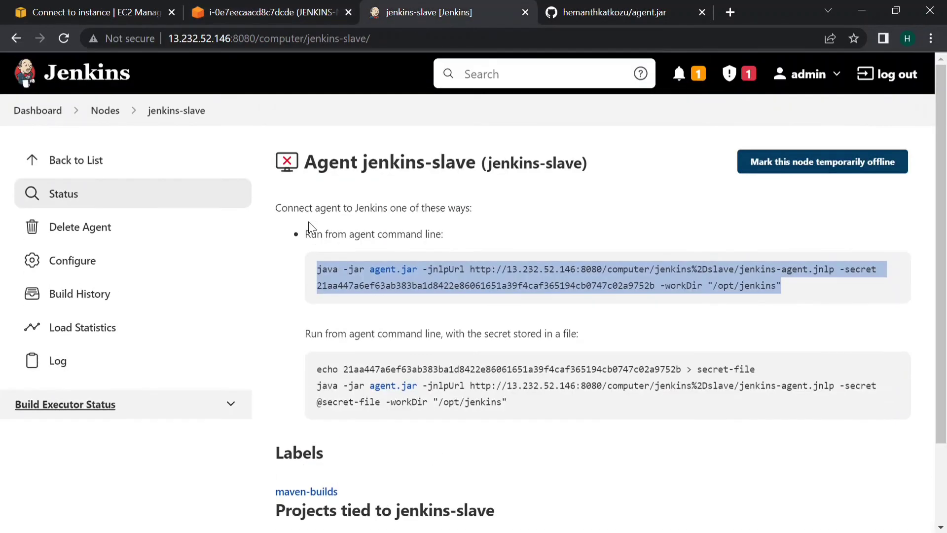
scroll(309, 221, down, 1)
scroll(309, 221, down, 1)
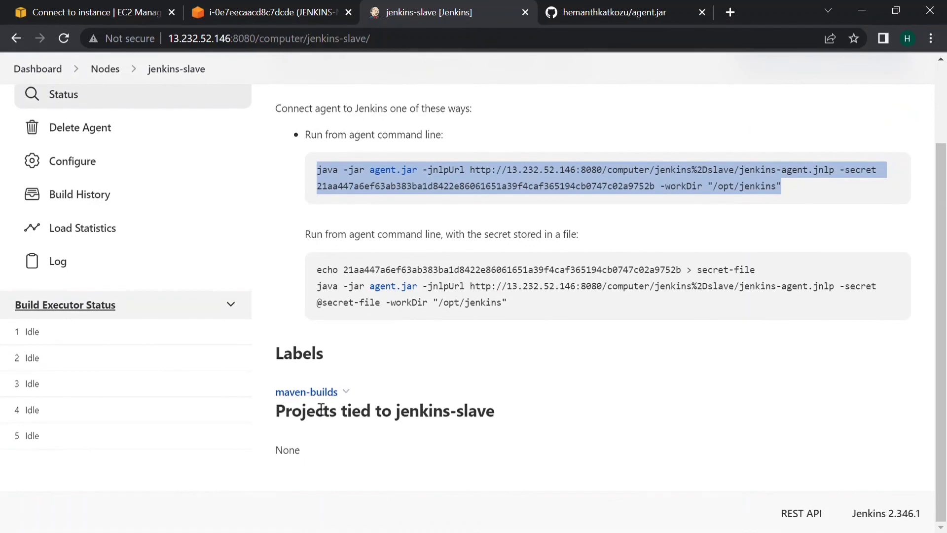
scroll(142, 196, up, 2)
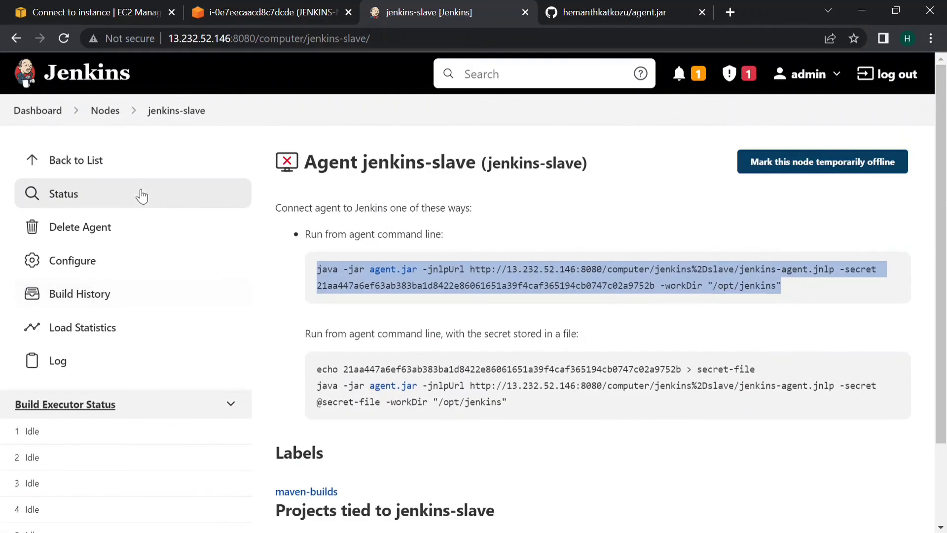
click(115, 171)
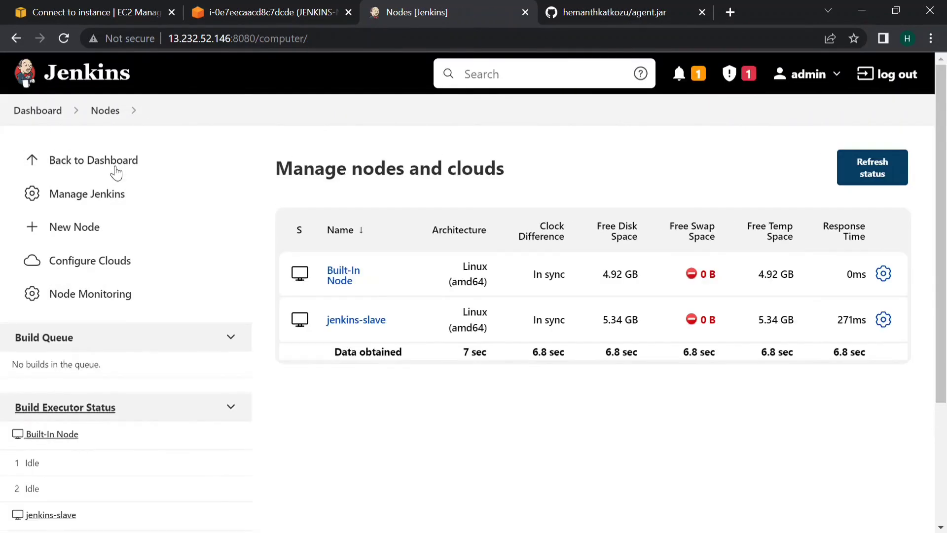
click(355, 319)
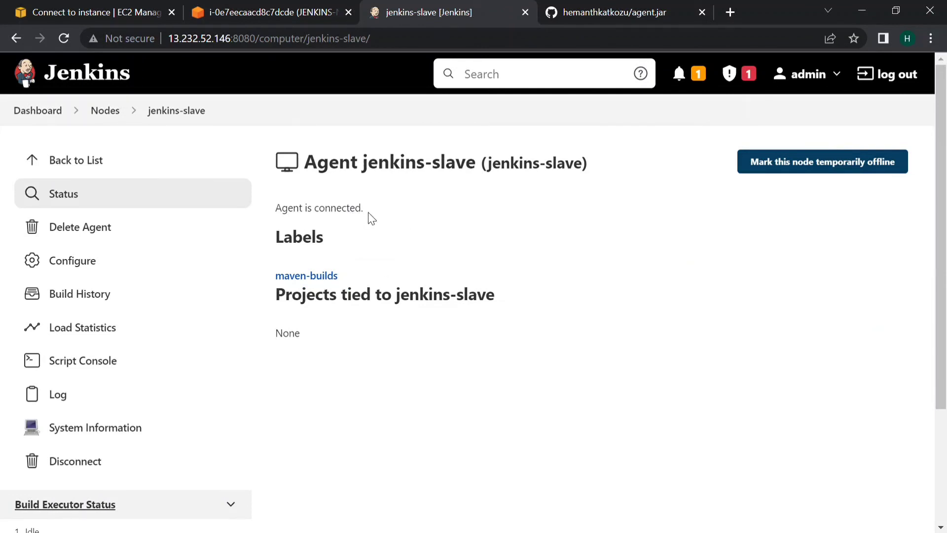
drag(368, 214, 286, 221)
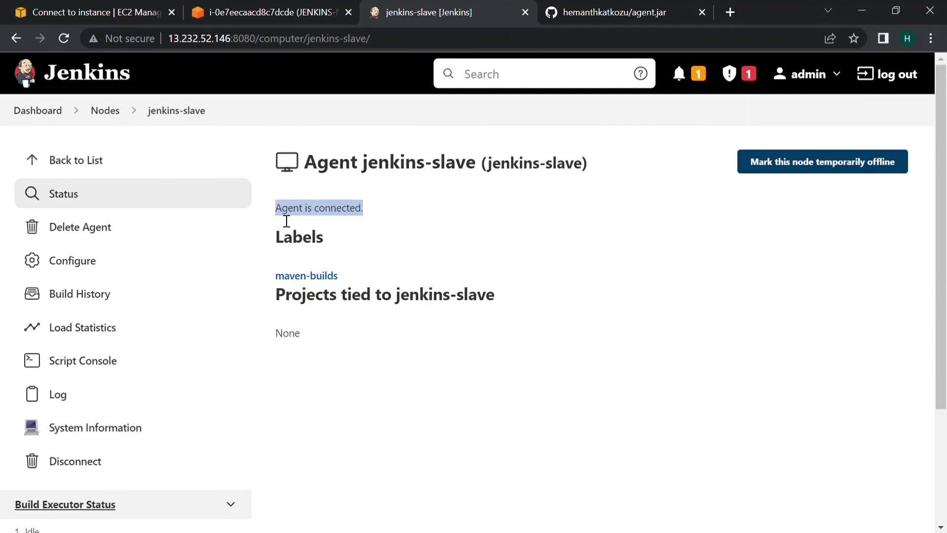